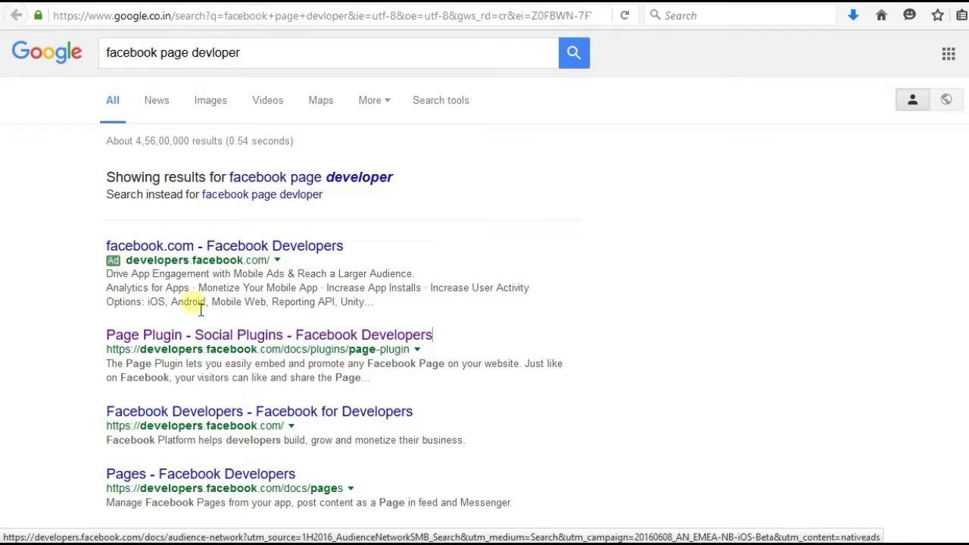
Step: Open the Page Plugin documentation from the search results in a new tab and go to the plugin configurator
{"action": "right_click", "coordinate": [262, 345]}
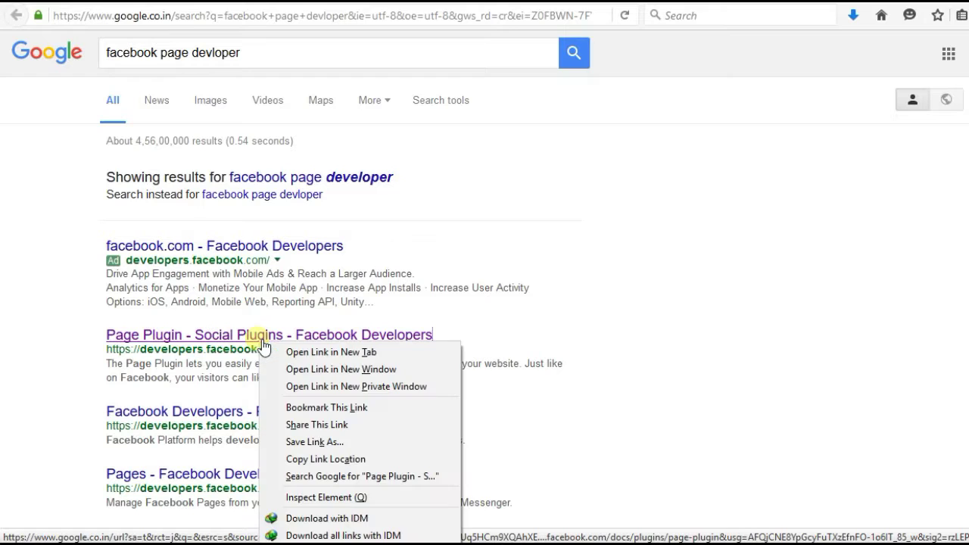
{"action": "left_click", "coordinate": [335, 355]}
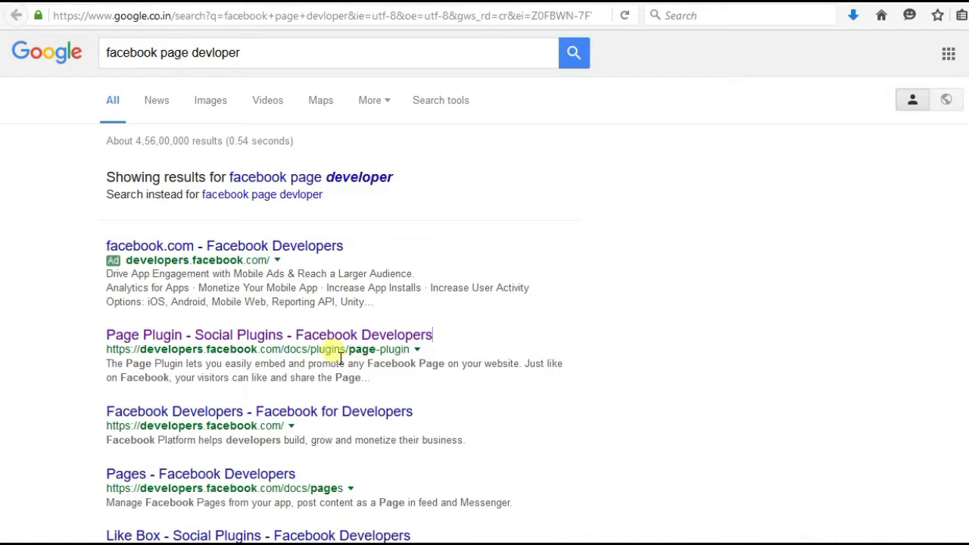
{"action": "key", "text": "ctrl+Tab"}
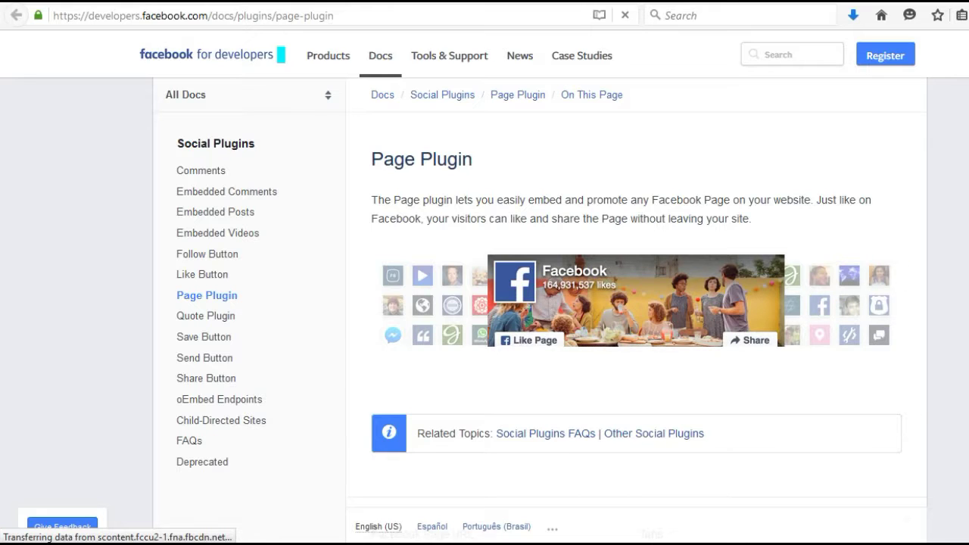
{"action": "scroll", "coordinate": [636, 303], "scroll_direction": "down", "scroll_amount": 10}
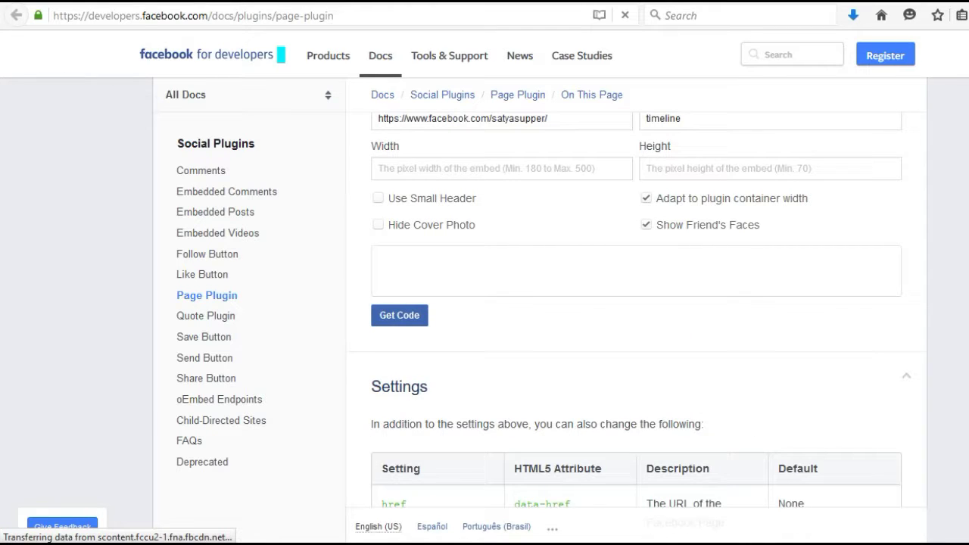
{"action": "scroll", "coordinate": [636, 303], "scroll_direction": "up", "scroll_amount": 2}
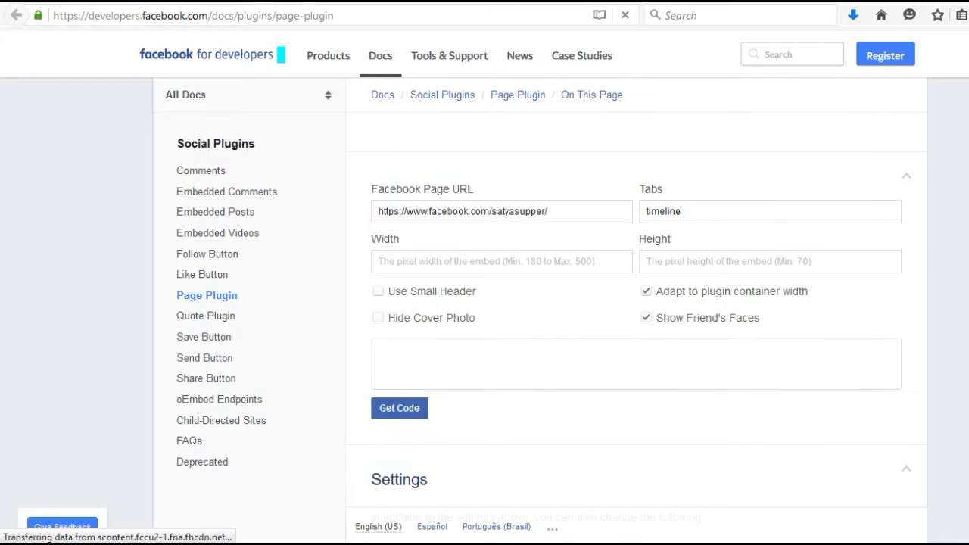
{"action": "scroll", "coordinate": [637, 303], "scroll_direction": "down", "scroll_amount": 1}
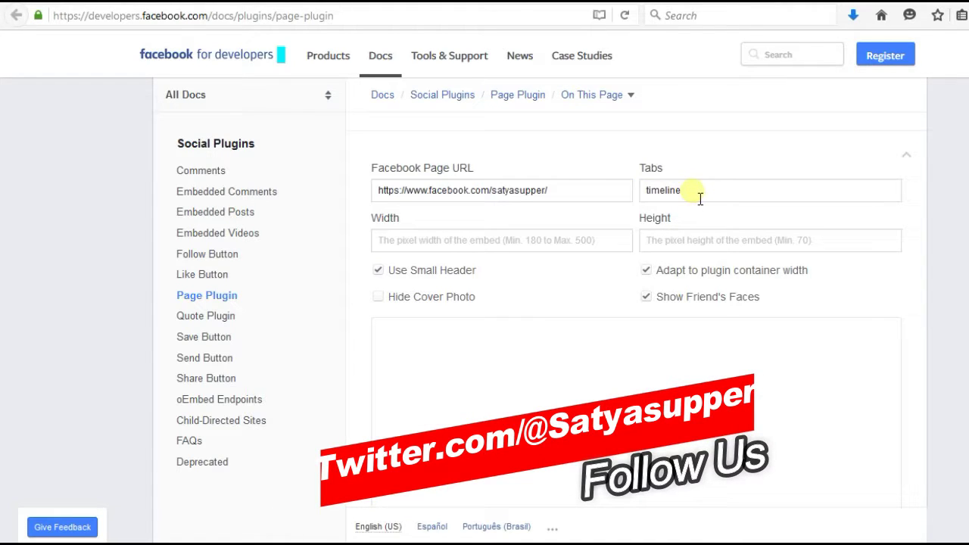
Step: Review the timeline tab setting with the plugin preview, and hide the cover photo
{"action": "left_click_drag", "start_coordinate": [701, 198], "coordinate": [633, 191]}
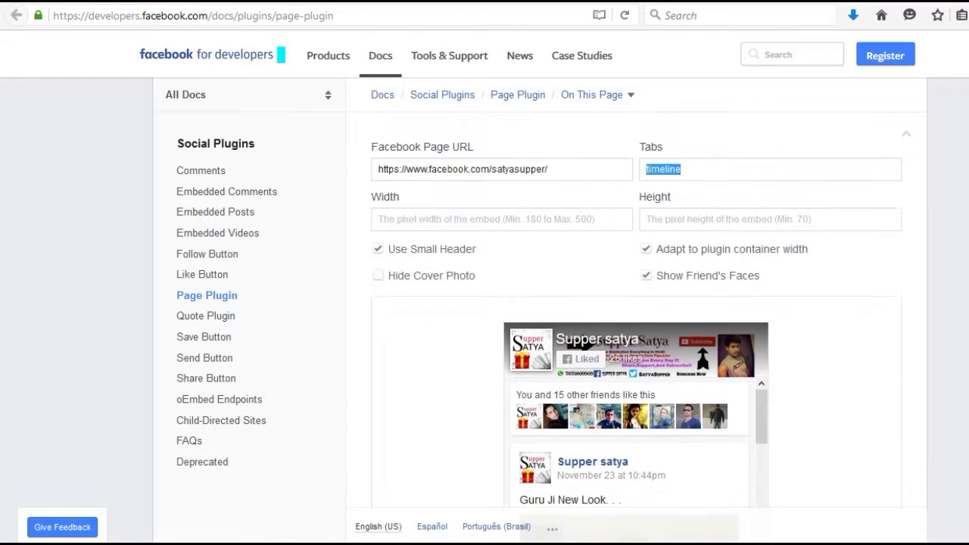
{"action": "scroll", "coordinate": [636, 303], "scroll_direction": "down", "scroll_amount": 5}
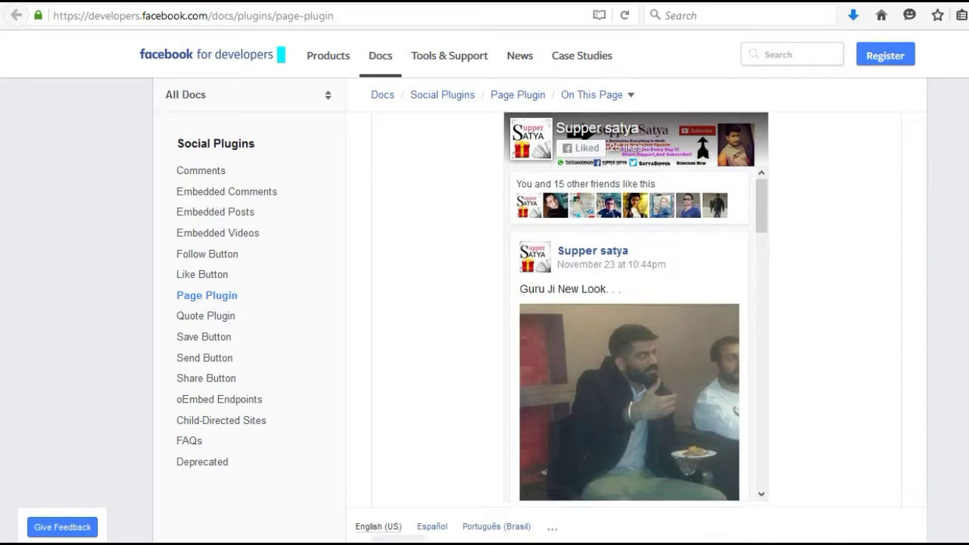
{"action": "scroll", "coordinate": [636, 303], "scroll_direction": "up", "scroll_amount": 5}
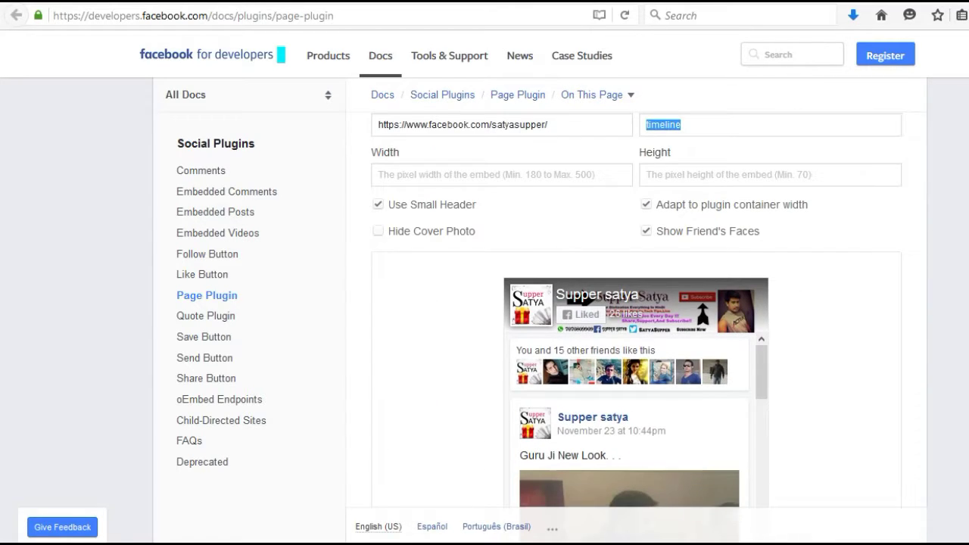
{"action": "scroll", "coordinate": [747, 117], "scroll_direction": "up", "scroll_amount": 1}
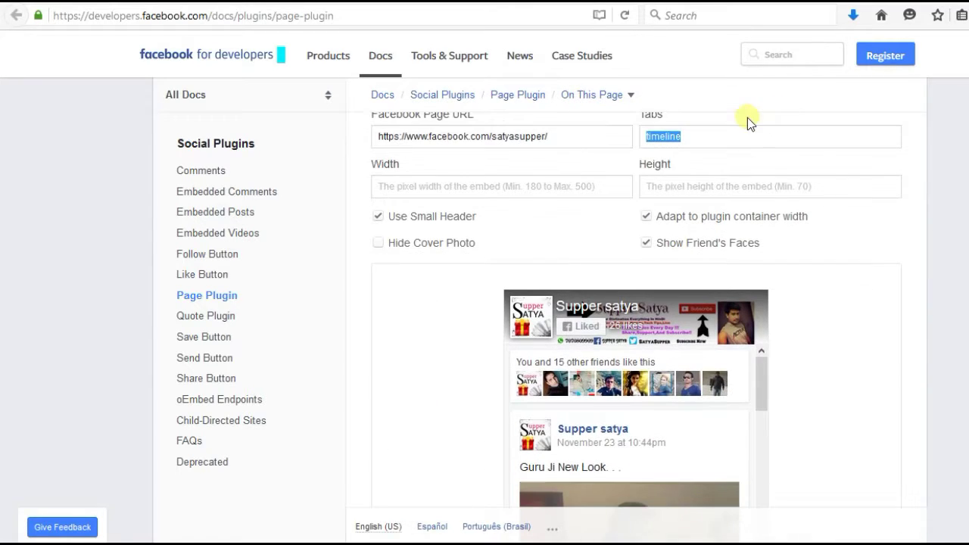
{"action": "left_click", "coordinate": [386, 246]}
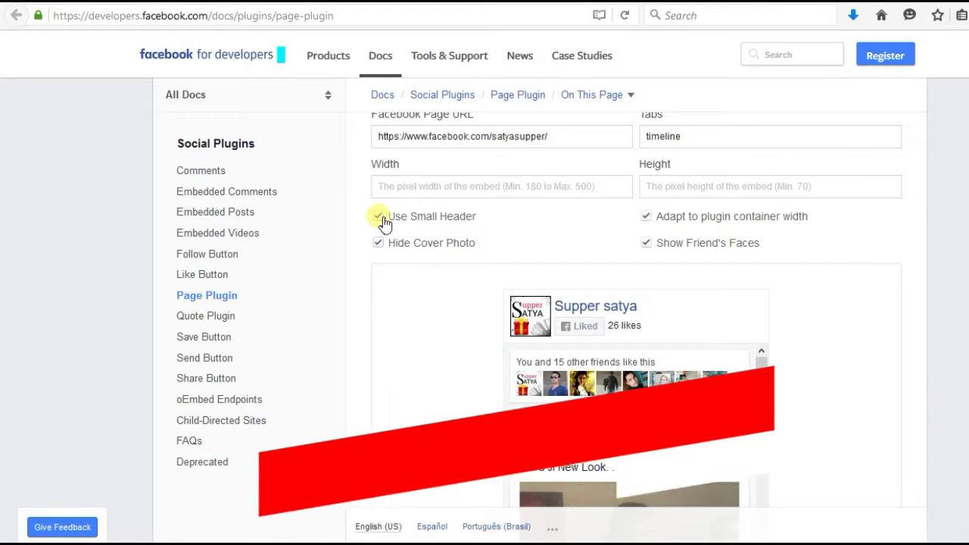
Step: Turn off the small header, examine the resulting plugin preview, and turn the small header back on
{"action": "left_click", "coordinate": [384, 218]}
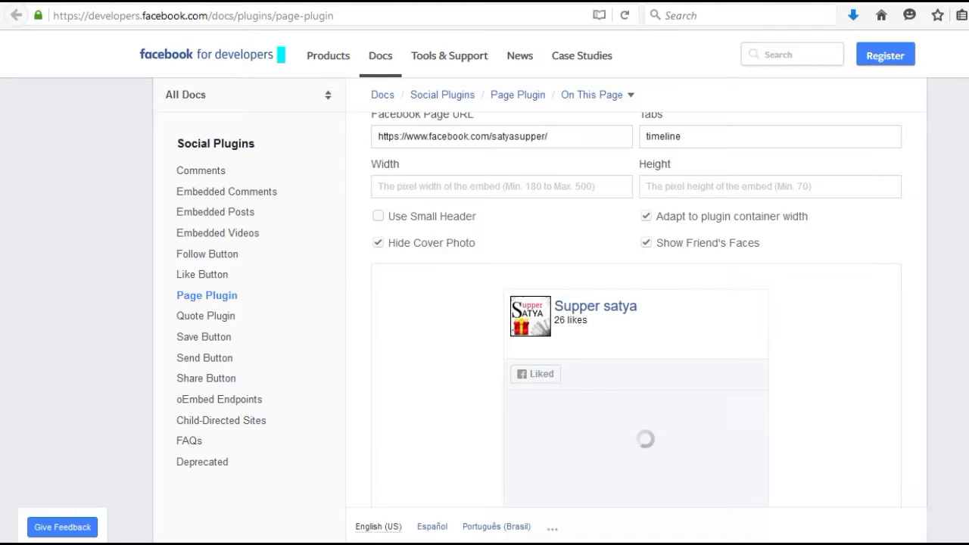
{"action": "scroll", "coordinate": [636, 310], "scroll_direction": "down", "scroll_amount": 5}
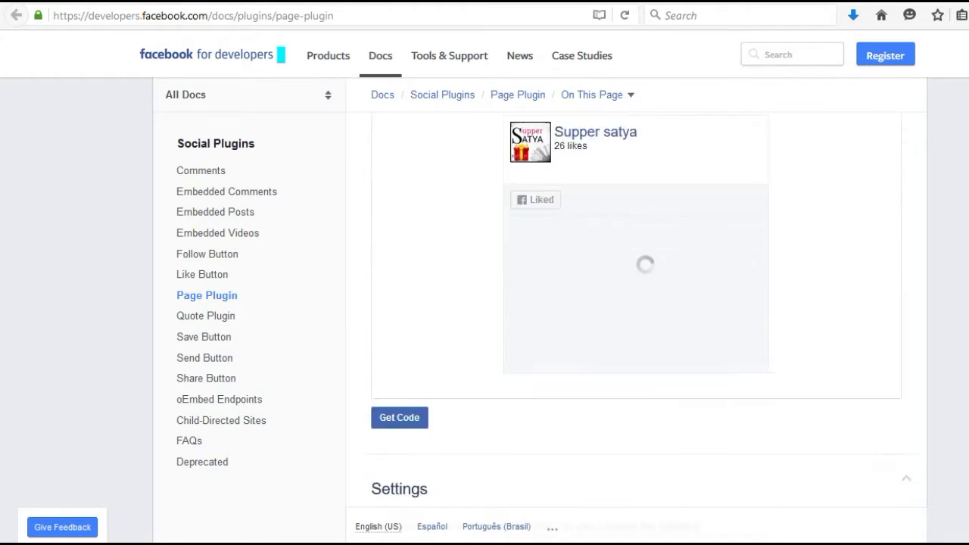
{"action": "scroll", "coordinate": [636, 311], "scroll_direction": "up", "scroll_amount": 3}
{"action": "scroll", "coordinate": [636, 310], "scroll_direction": "down", "scroll_amount": 3}
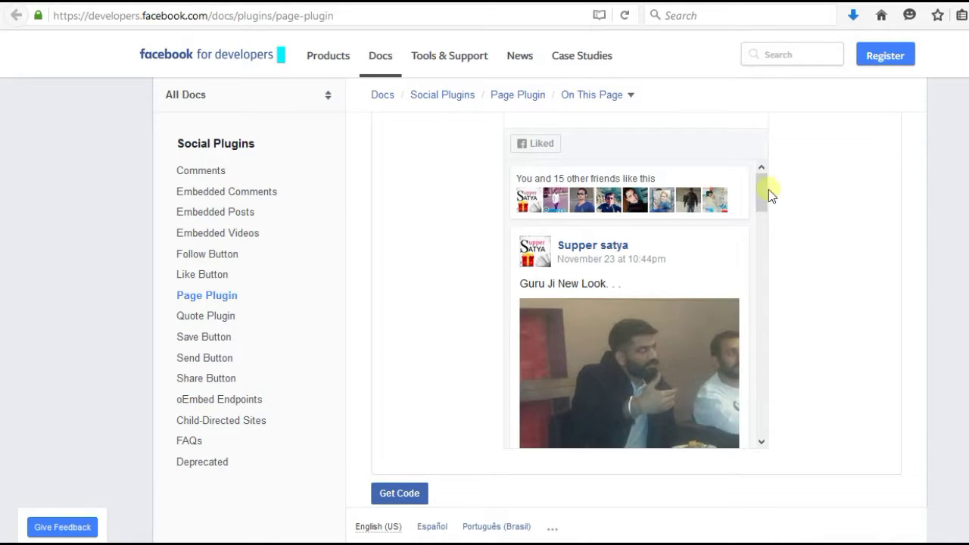
{"action": "left_click_drag", "start_coordinate": [762, 192], "coordinate": [782, 163]}
{"action": "scroll", "coordinate": [636, 318], "scroll_direction": "up", "scroll_amount": 4}
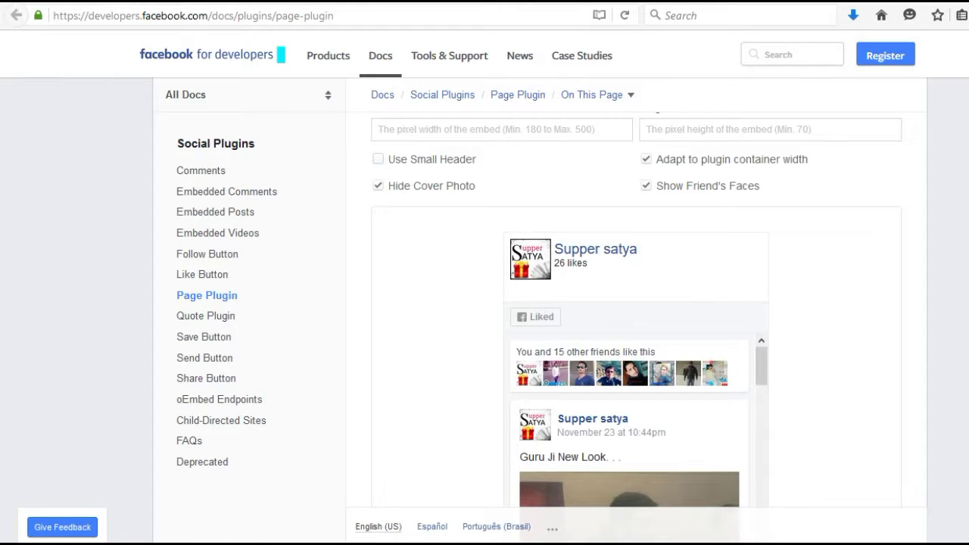
{"action": "left_click", "coordinate": [378, 160]}
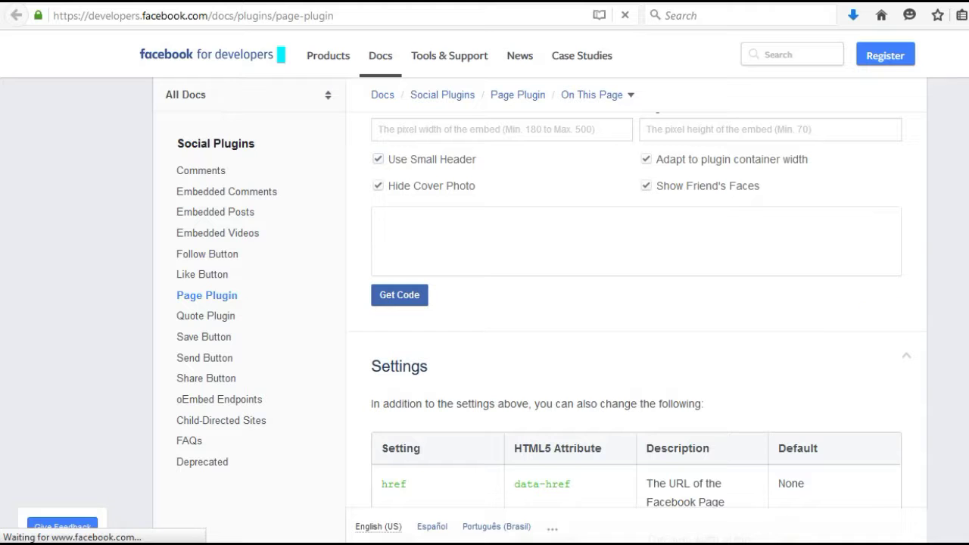
Step: Generate the embed code for the configured Page Plugin
{"action": "scroll", "coordinate": [636, 310], "scroll_direction": "up", "scroll_amount": 4}
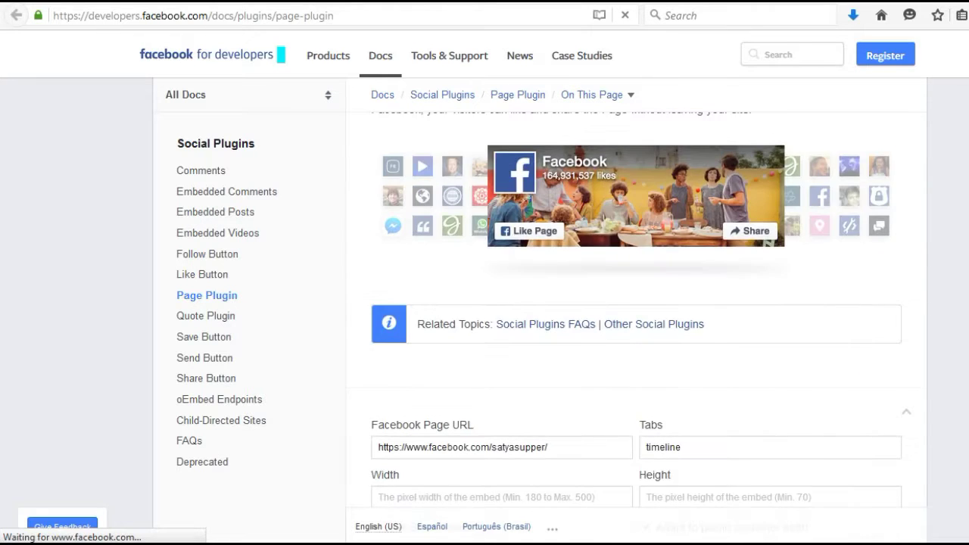
{"action": "scroll", "coordinate": [636, 310], "scroll_direction": "down", "scroll_amount": 9}
{"action": "scroll", "coordinate": [636, 310], "scroll_direction": "up", "scroll_amount": 5}
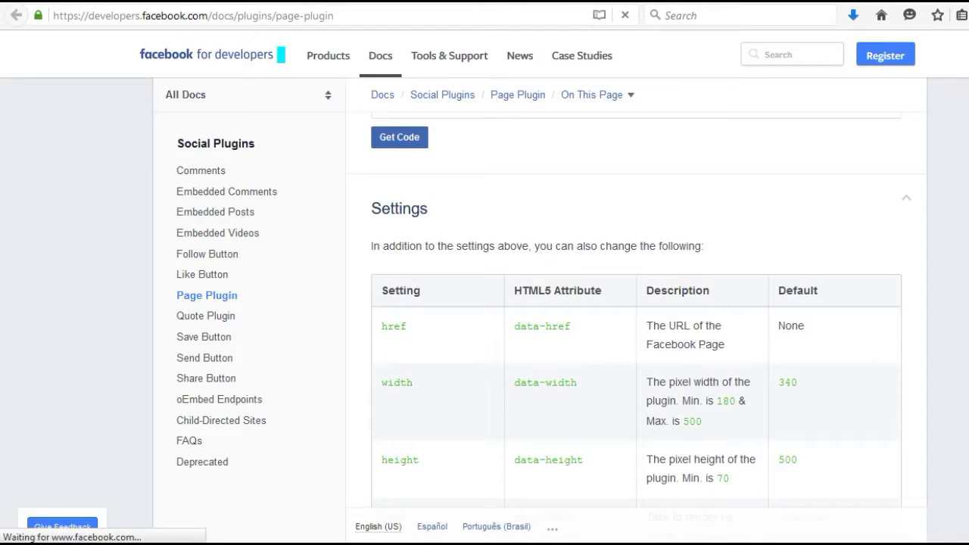
{"action": "scroll", "coordinate": [636, 311], "scroll_direction": "up", "scroll_amount": 2}
{"action": "scroll", "coordinate": [636, 311], "scroll_direction": "up", "scroll_amount": 2}
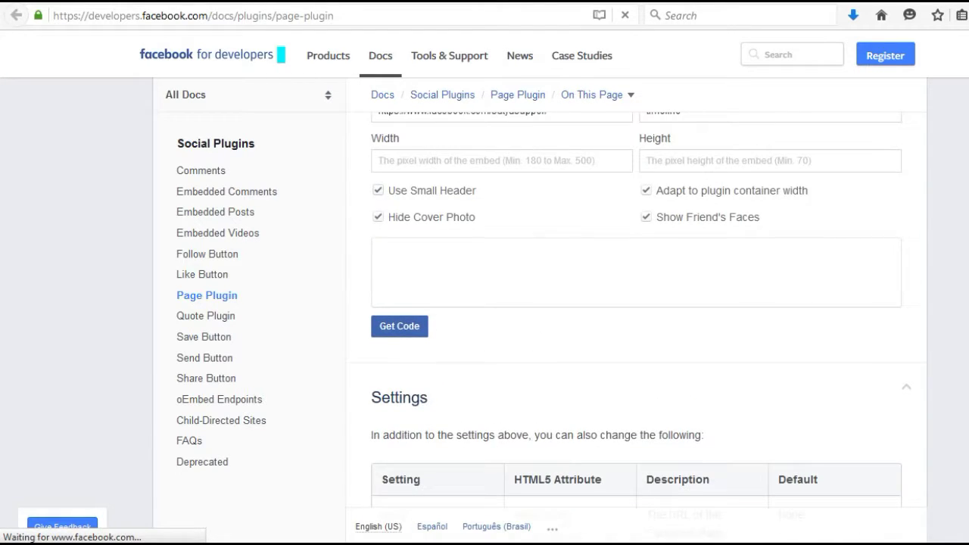
{"action": "left_click", "coordinate": [409, 325]}
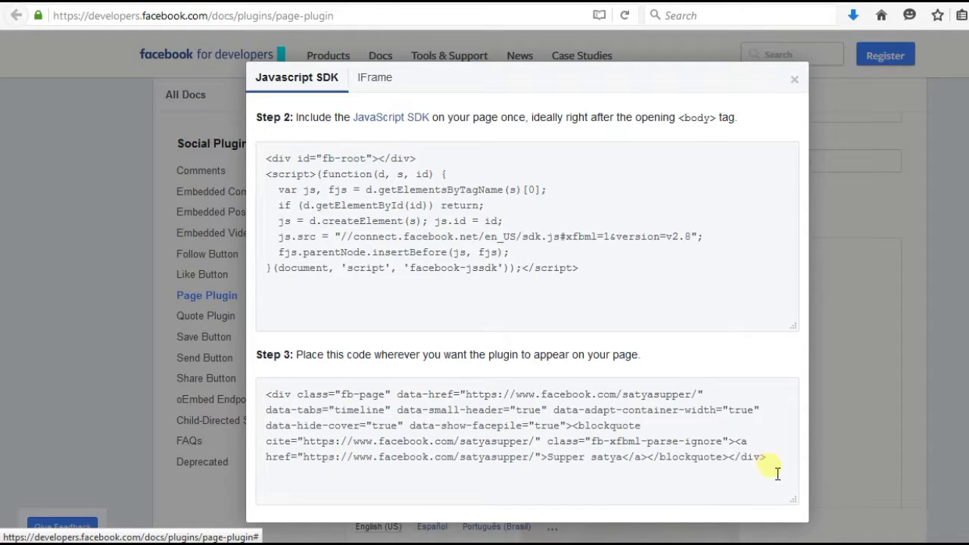
Step: Copy the Step 3 plugin markup from the JavaScript SDK version of the embed code
{"action": "left_click_drag", "start_coordinate": [778, 474], "coordinate": [210, 357]}
{"action": "key", "text": "ctrl+c"}
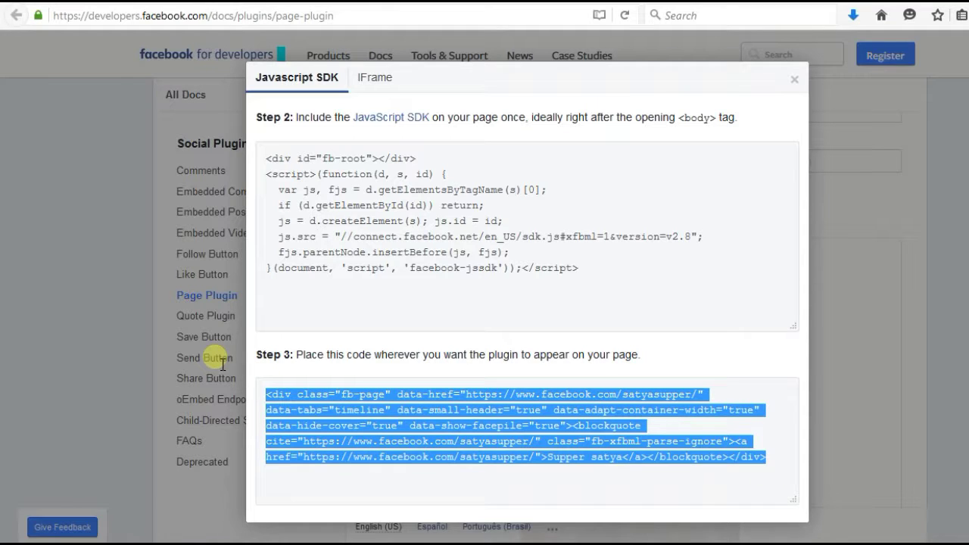
{"action": "right_click", "coordinate": [389, 430]}
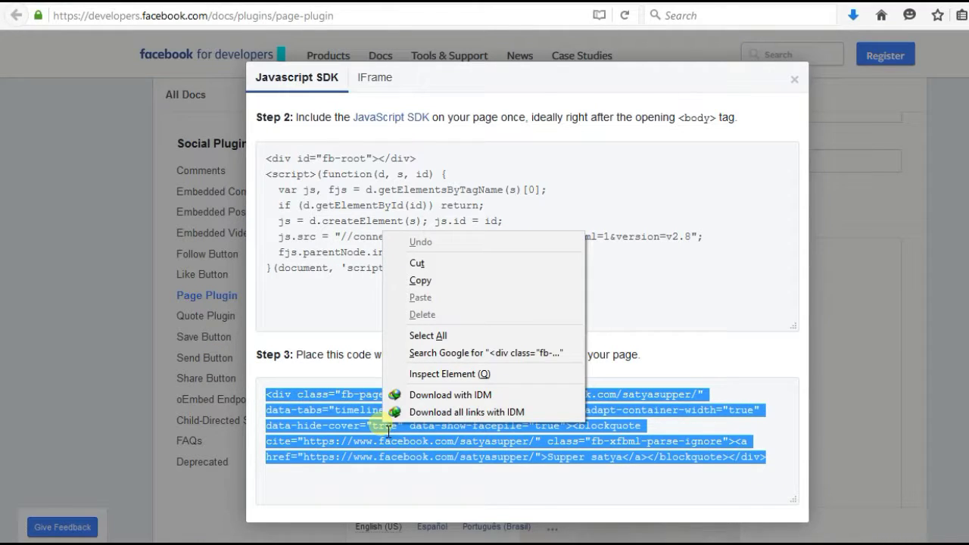
{"action": "left_click", "coordinate": [435, 279]}
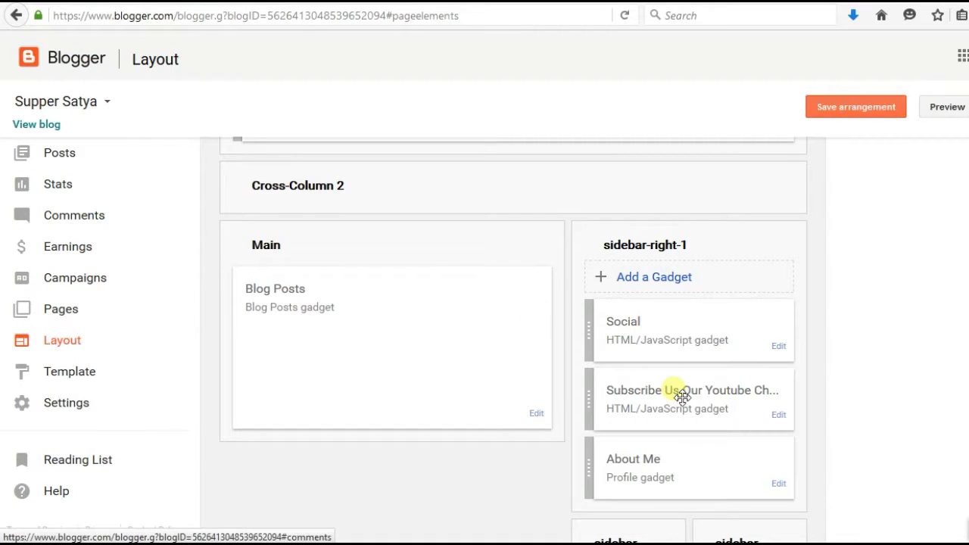
Step: Switch to the Blogger layout, open the Social HTML/JavaScript gadget for editing and set its title to "Social Site"
{"action": "left_click", "coordinate": [779, 347]}
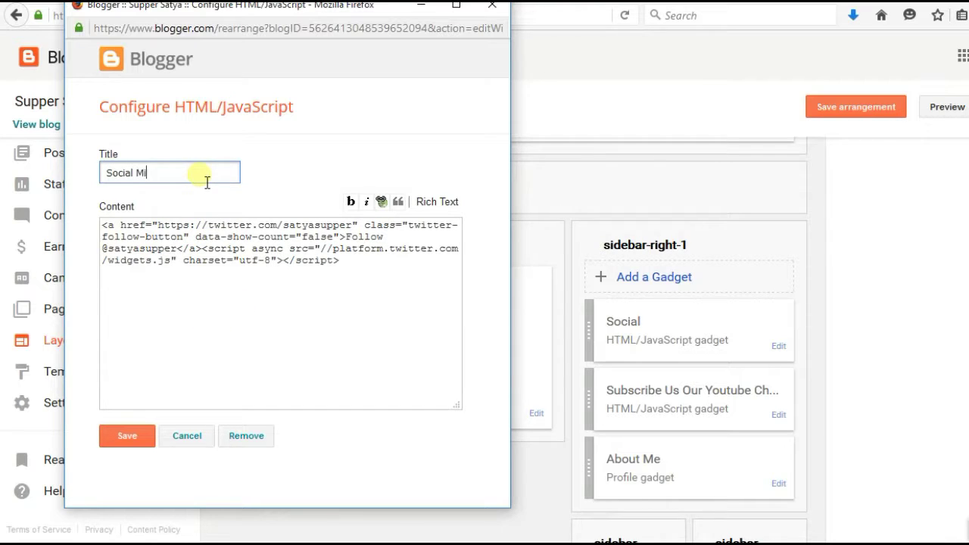
{"action": "key", "text": "BackSpace"}
{"action": "key", "text": "BackSpace"}
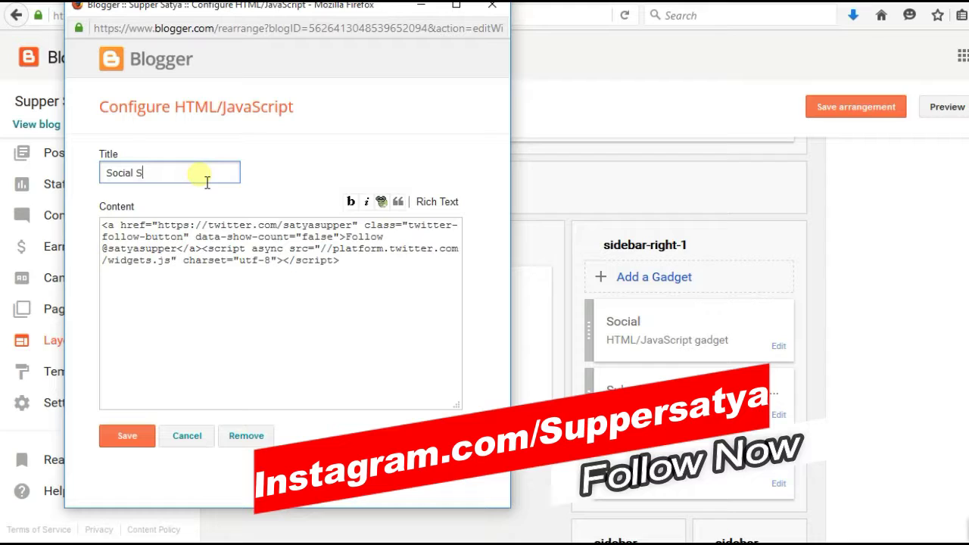
{"action": "type", "text": "ite"}
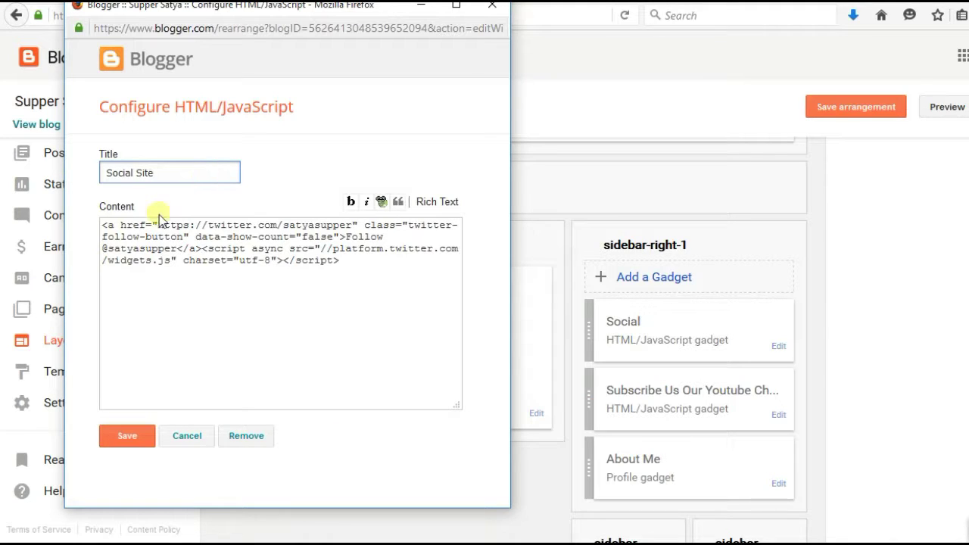
Step: Paste the copied Facebook plugin markup on a new line below the Twitter code in the gadget's content and save the gadget
{"action": "left_click", "coordinate": [159, 347]}
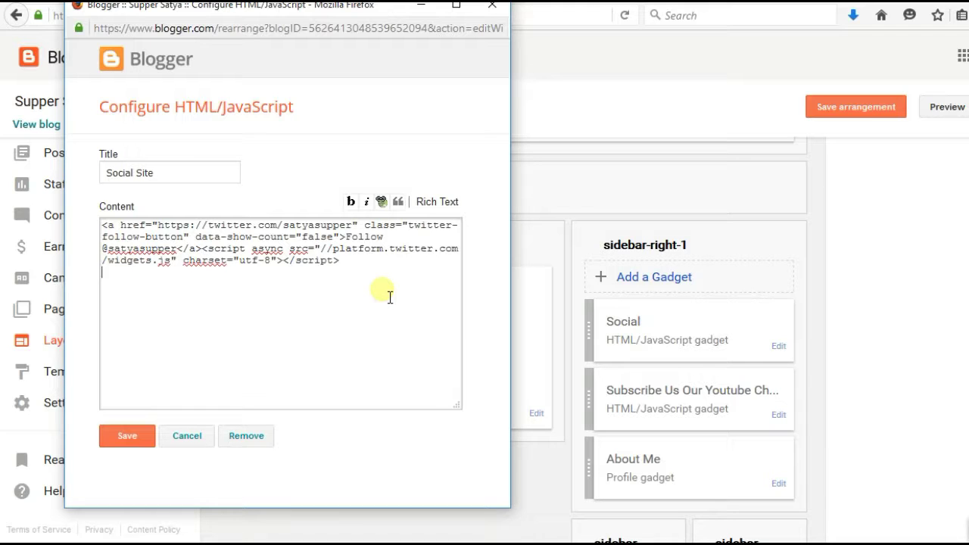
{"action": "key", "text": "ctrl+v"}
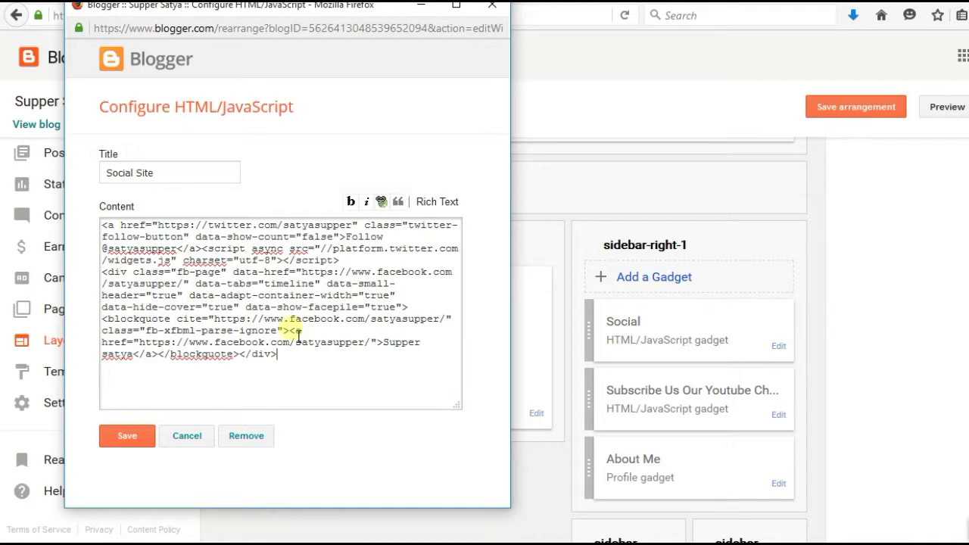
{"action": "left_click", "coordinate": [140, 436]}
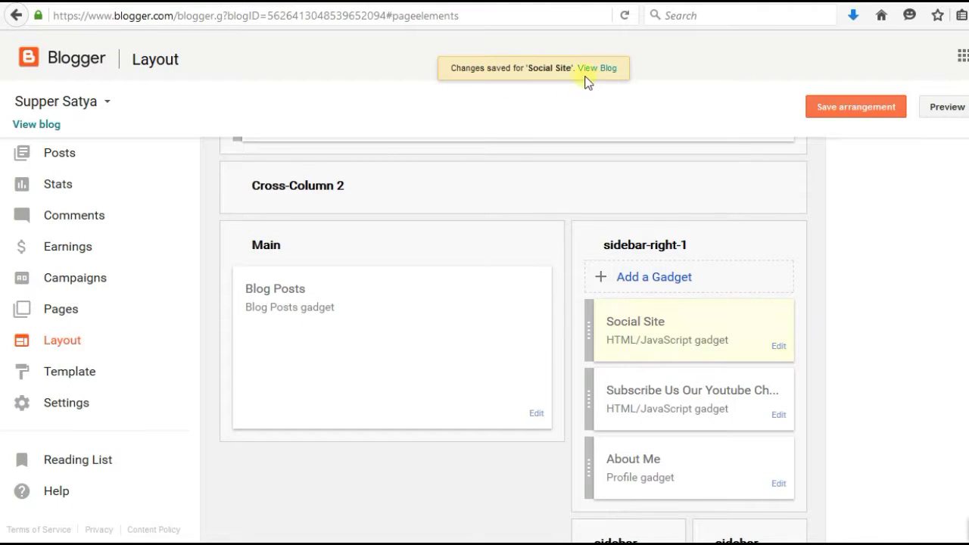
Step: View the blog and reload it to check how the Social Site gadget displays in the sidebar
{"action": "left_click", "coordinate": [597, 69]}
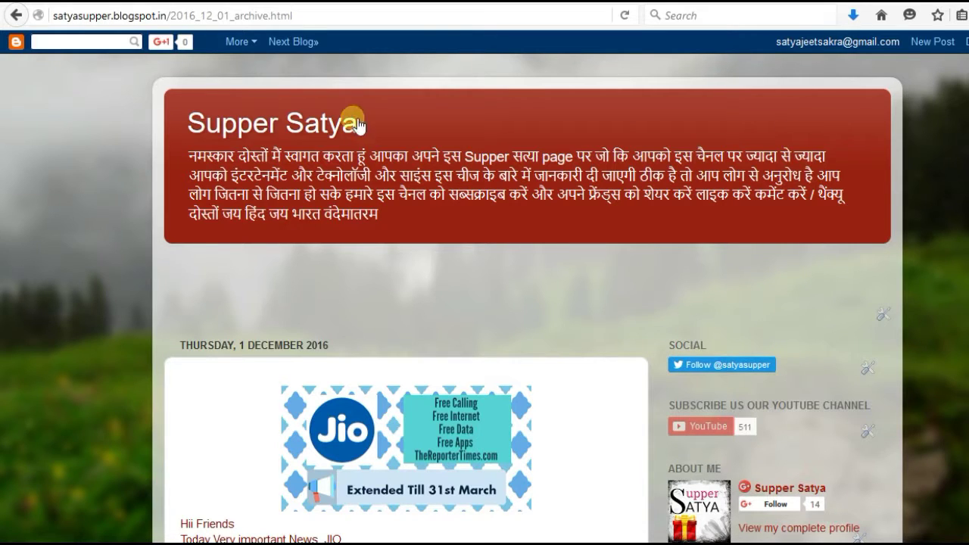
{"action": "left_click", "coordinate": [625, 17]}
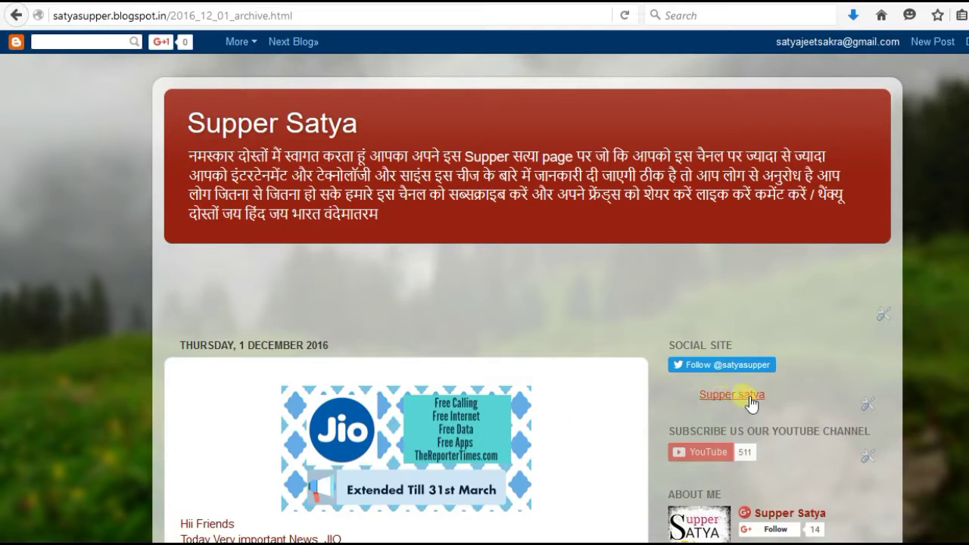
{"action": "left_click", "coordinate": [624, 15]}
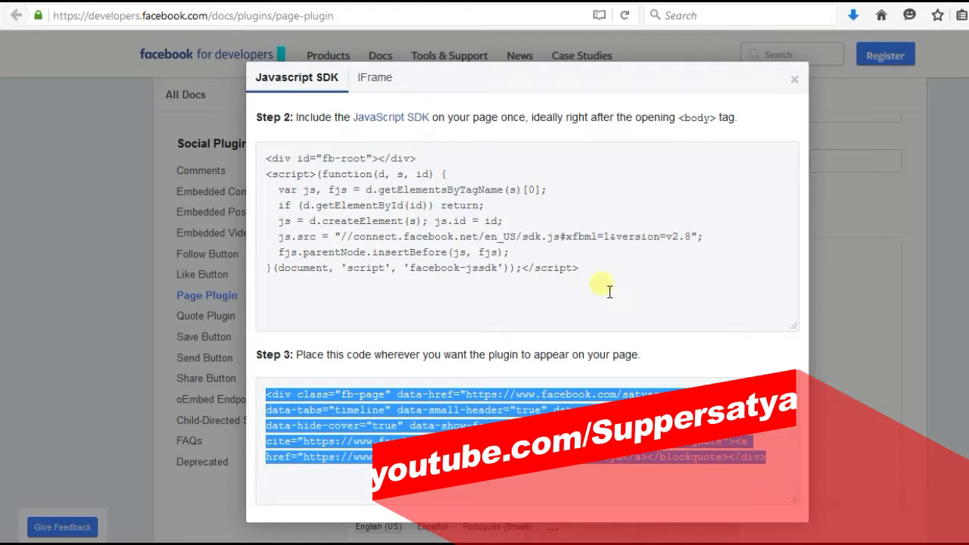
Step: Copy the Step 2 JavaScript SDK script from the Facebook embed code and return to the Blogger layout
{"action": "left_click_drag", "start_coordinate": [610, 292], "coordinate": [270, 163]}
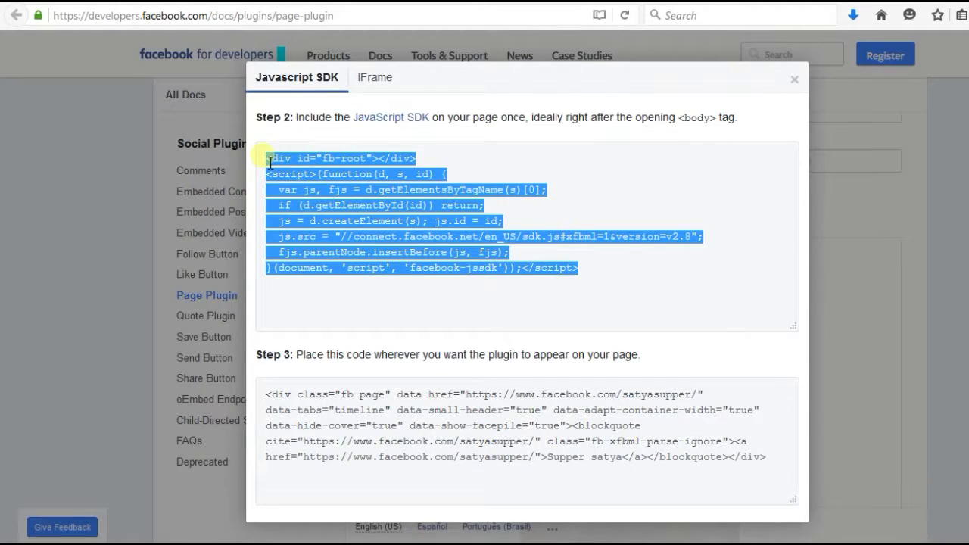
{"action": "right_click", "coordinate": [313, 186]}
{"action": "left_click", "coordinate": [351, 236]}
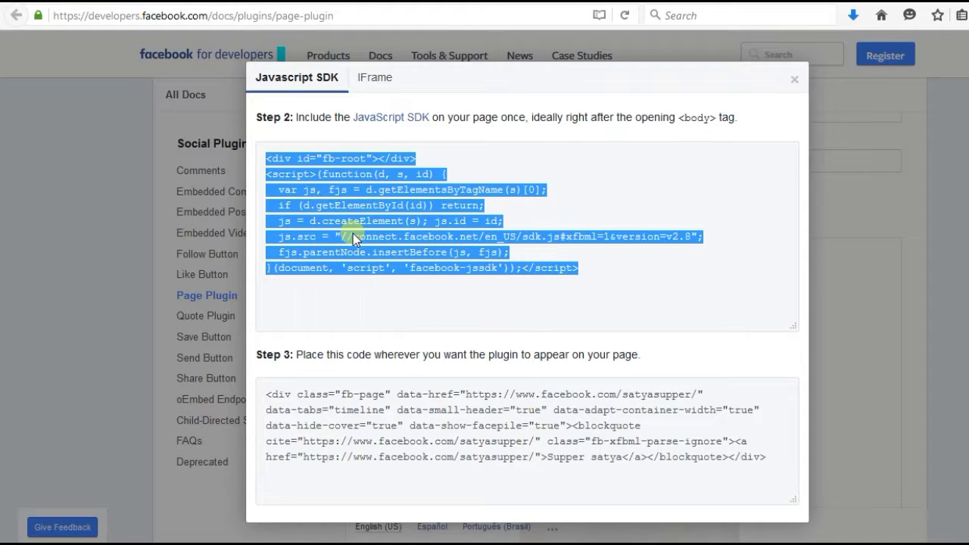
{"action": "key", "text": "ctrl+Tab"}
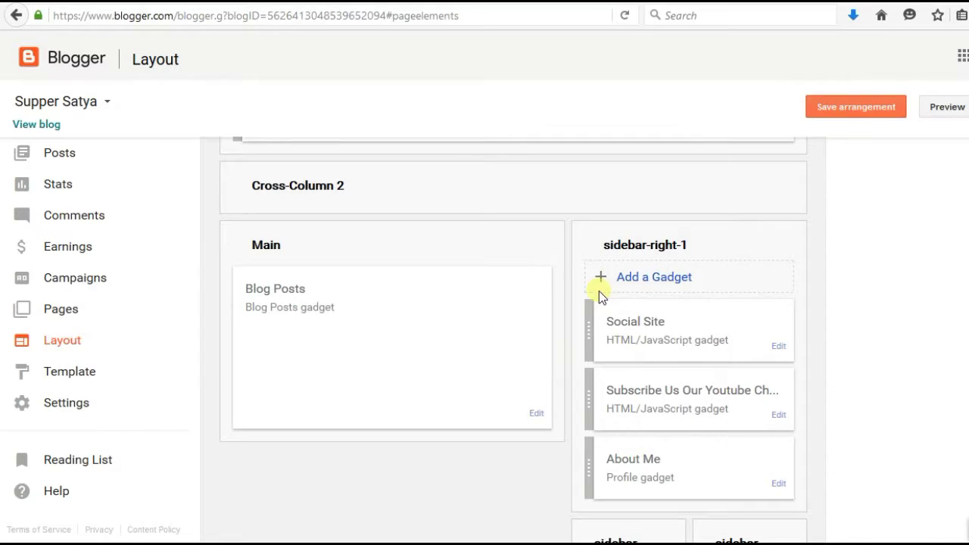
Step: Paste the copied JavaScript SDK script on the line below the Facebook markup in the Social Site gadget and save the gadget
{"action": "left_click", "coordinate": [779, 348]}
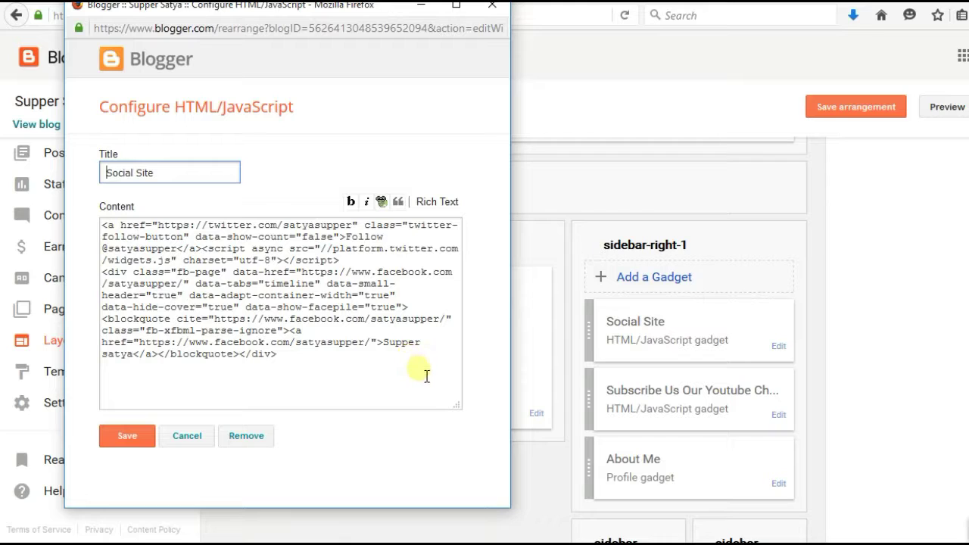
{"action": "left_click", "coordinate": [373, 345]}
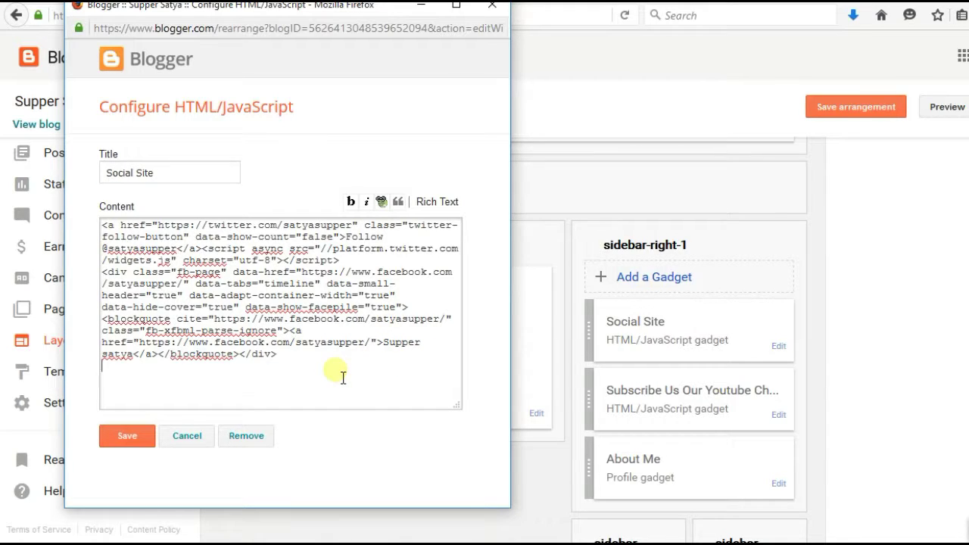
{"action": "key", "text": "ctrl+v"}
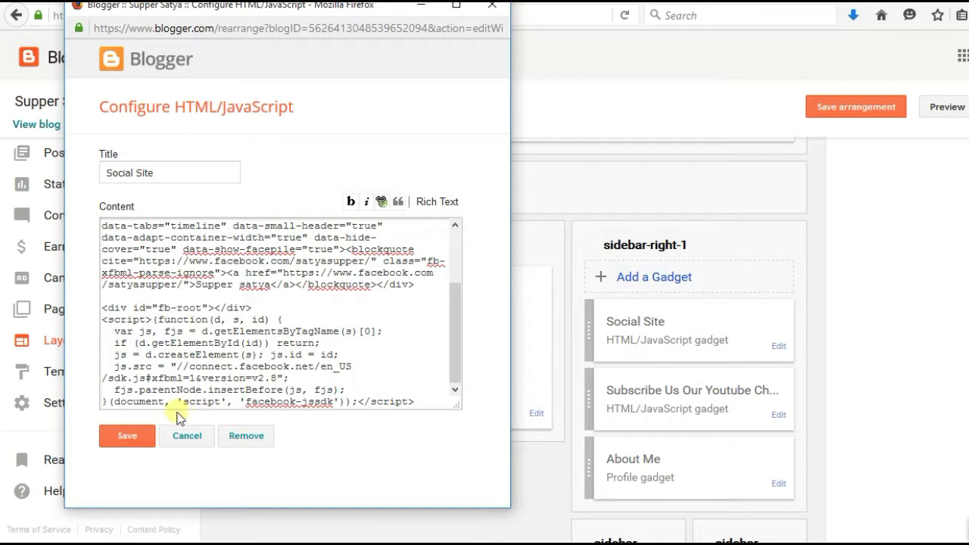
{"action": "left_click", "coordinate": [140, 435]}
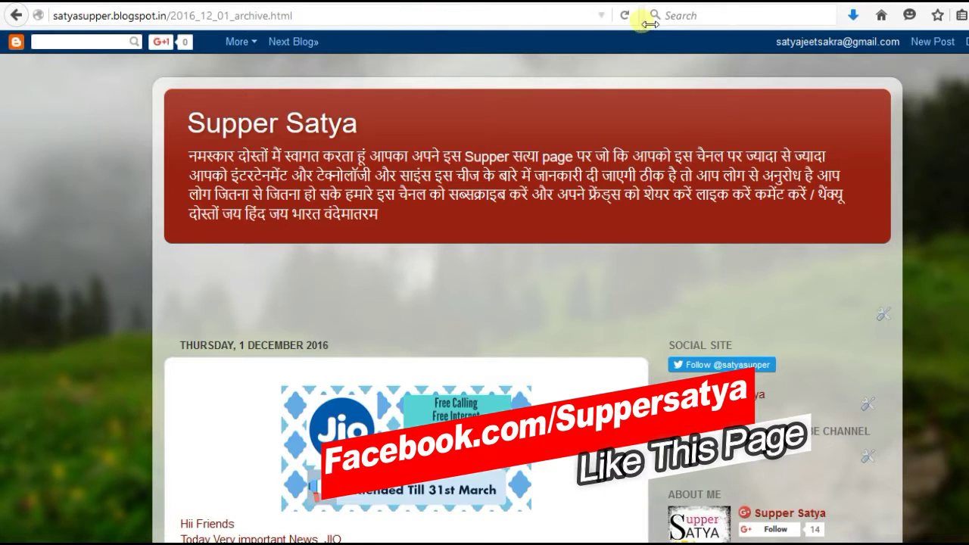
Step: Reload the blog and check how the Social Site gadget displays in the sidebar with the SDK script added
{"action": "left_click", "coordinate": [626, 15]}
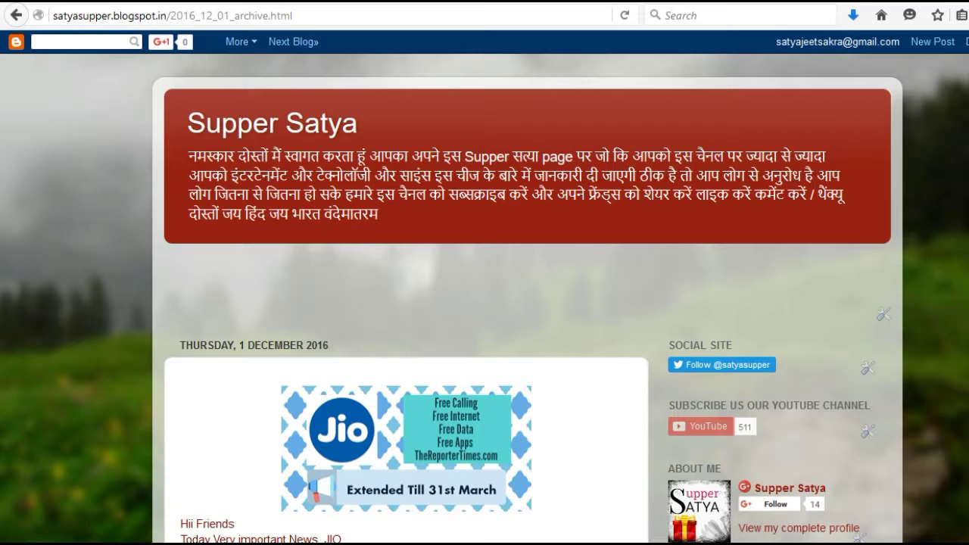
{"action": "scroll", "coordinate": [484, 303], "scroll_direction": "down", "scroll_amount": 3}
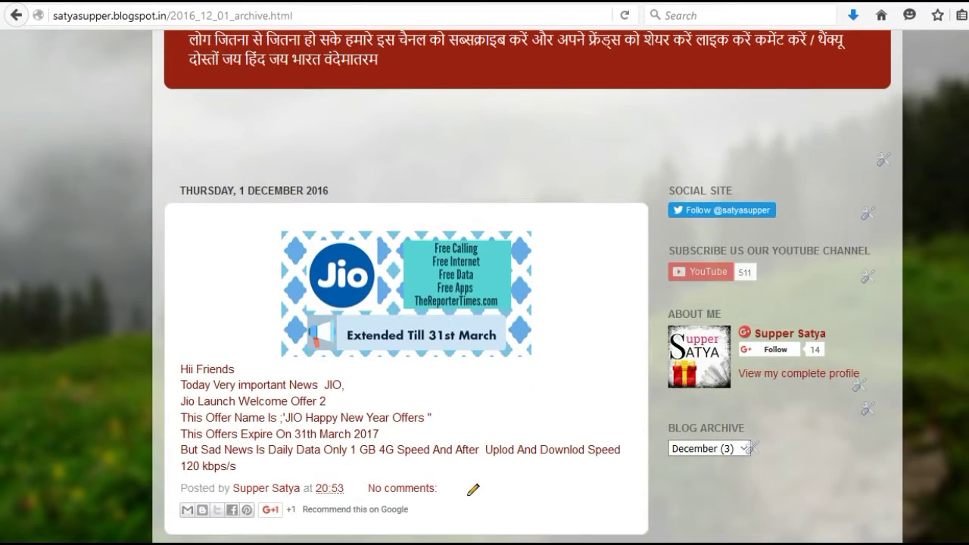
{"action": "scroll", "coordinate": [484, 303], "scroll_direction": "down", "scroll_amount": 3}
{"action": "scroll", "coordinate": [485, 303], "scroll_direction": "up", "scroll_amount": 5}
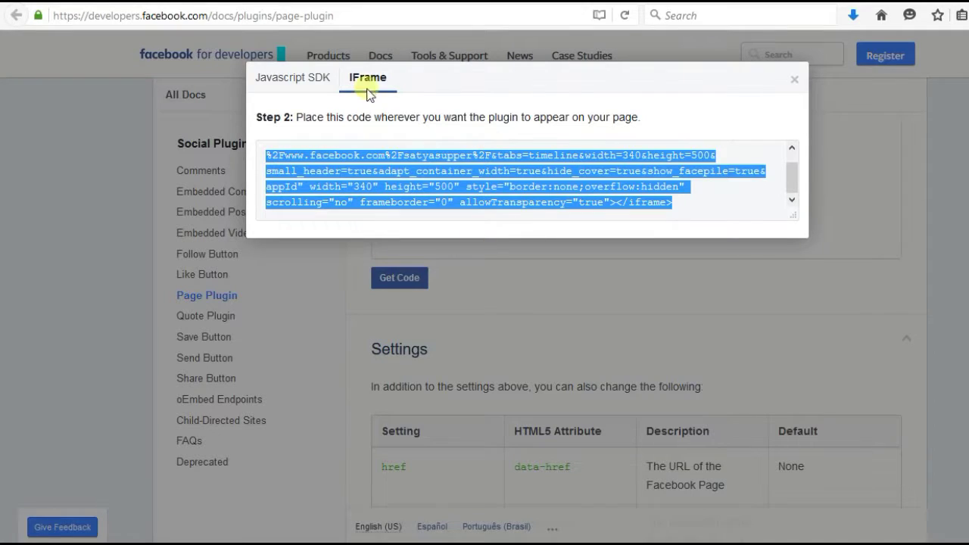
Step: Copy the Page Plugin's IFrame embed code and save it in the Social Site gadget below the Twitter code, replacing the earlier Facebook code
{"action": "left_click", "coordinate": [314, 79]}
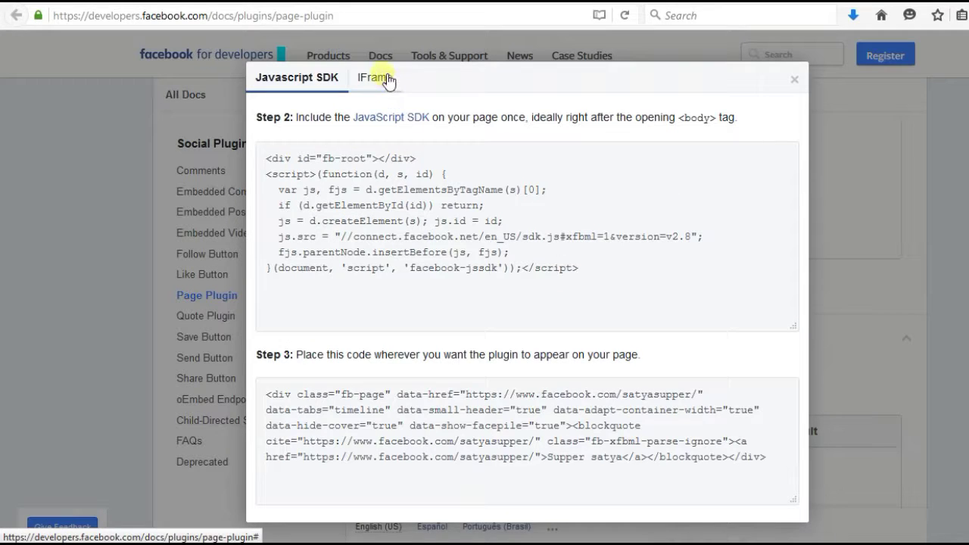
{"action": "left_click", "coordinate": [386, 78]}
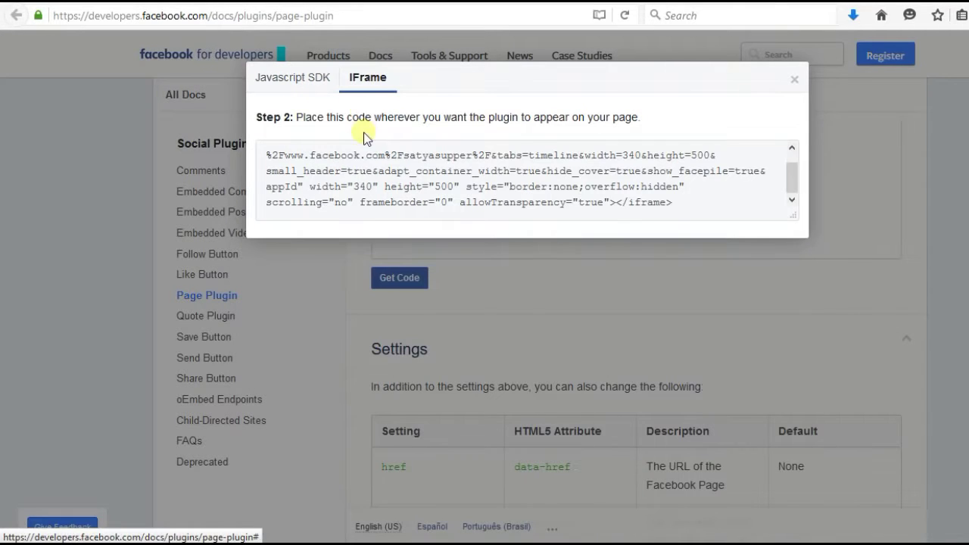
{"action": "left_click", "coordinate": [523, 172]}
{"action": "right_click", "coordinate": [517, 167]}
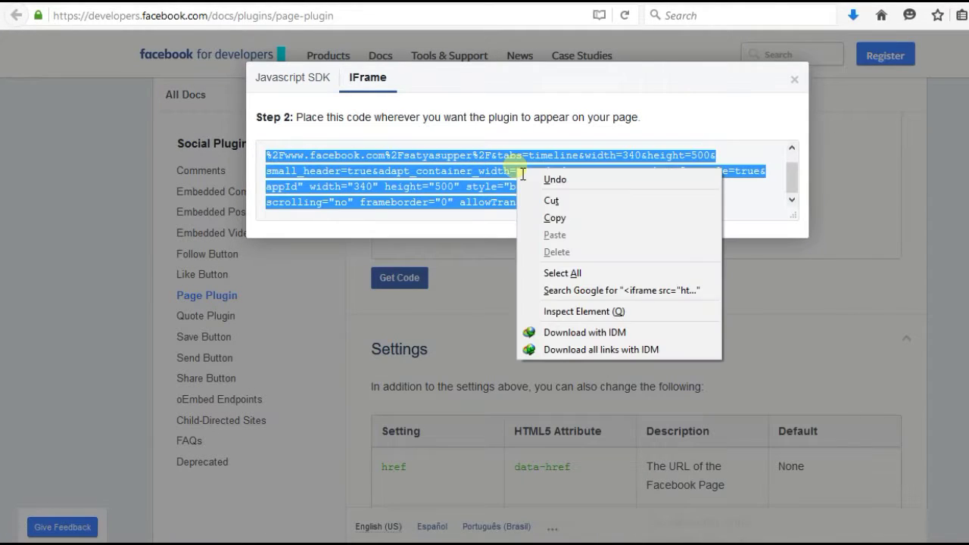
{"action": "left_click", "coordinate": [553, 218]}
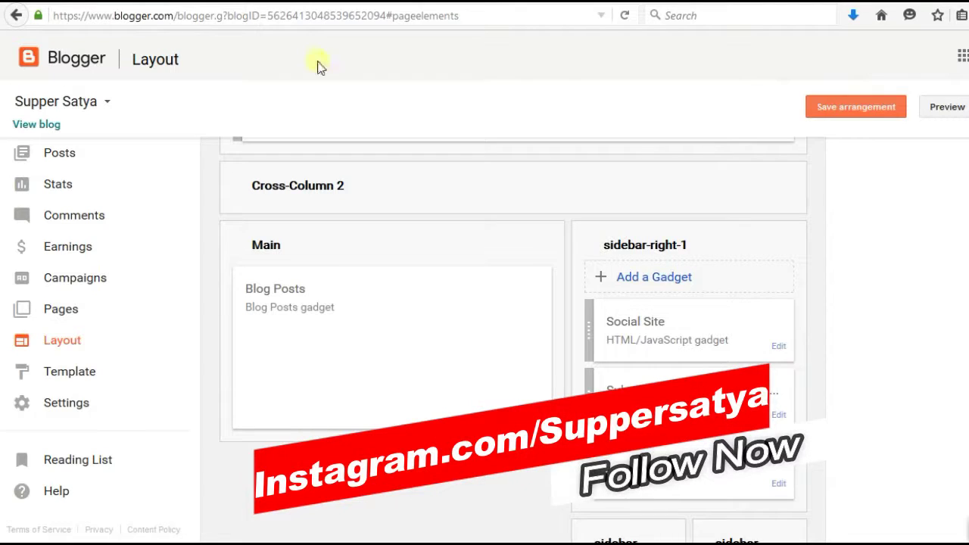
{"action": "left_click", "coordinate": [779, 347]}
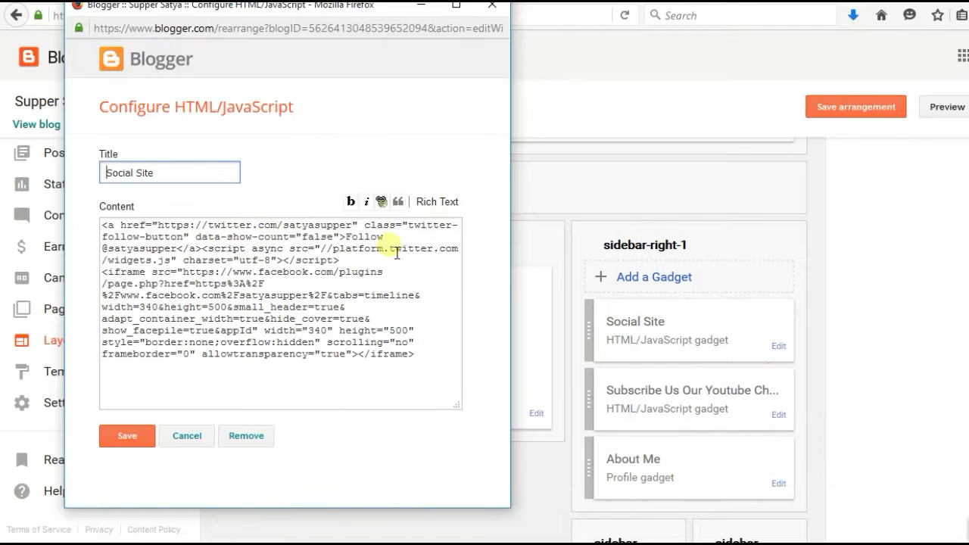
{"action": "left_click", "coordinate": [127, 436]}
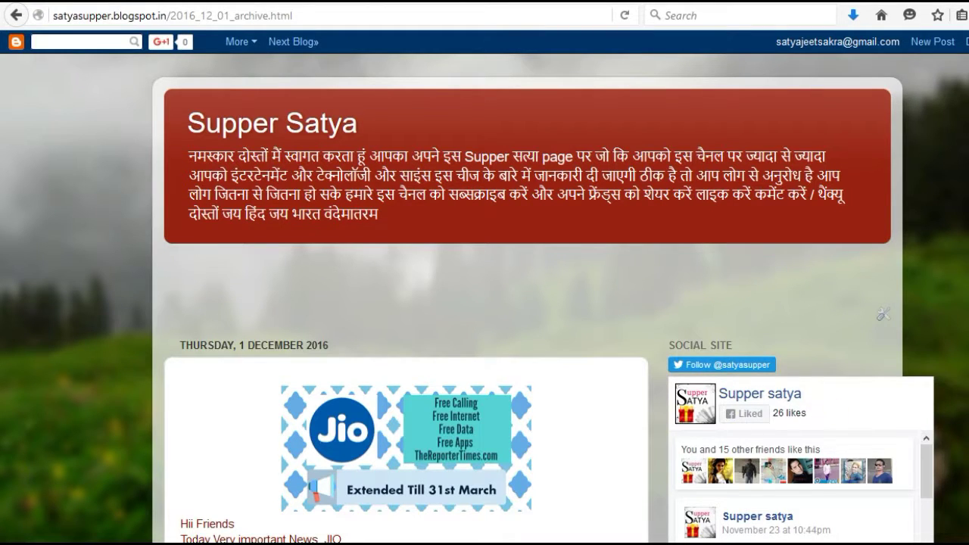
Step: Examine the Facebook page box and its timeline under Social Site in the blog's sidebar
{"action": "scroll", "coordinate": [485, 303], "scroll_direction": "down", "scroll_amount": 5}
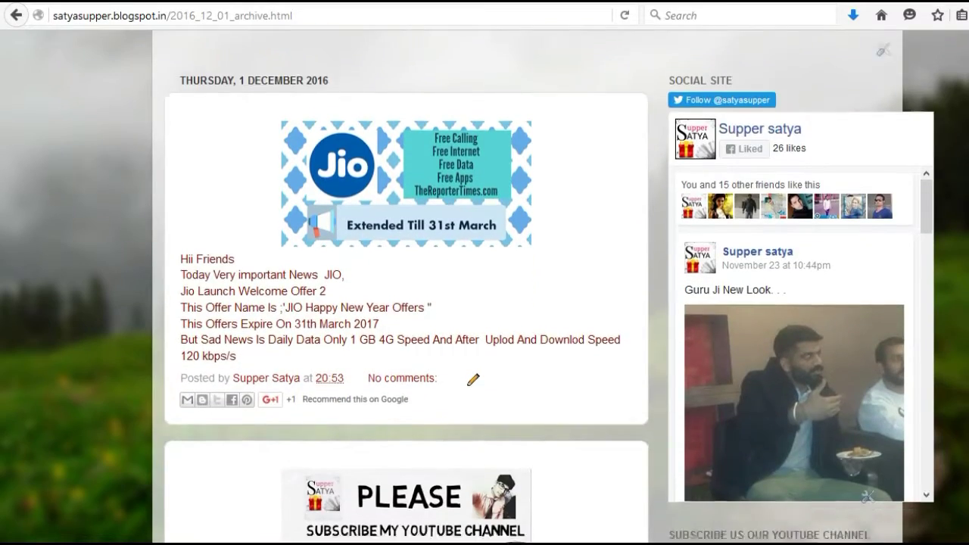
{"action": "scroll", "coordinate": [485, 302], "scroll_direction": "down", "scroll_amount": 3}
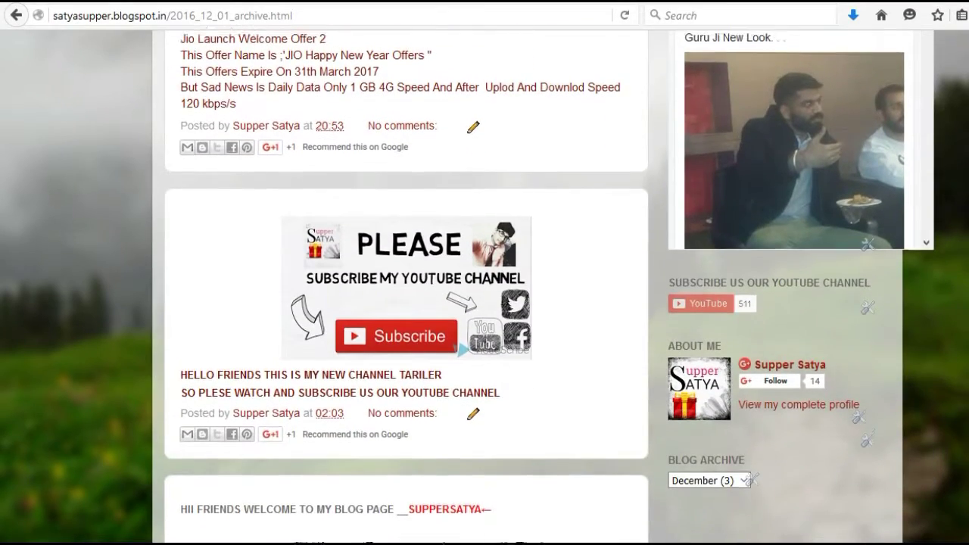
{"action": "scroll", "coordinate": [485, 303], "scroll_direction": "up", "scroll_amount": 3}
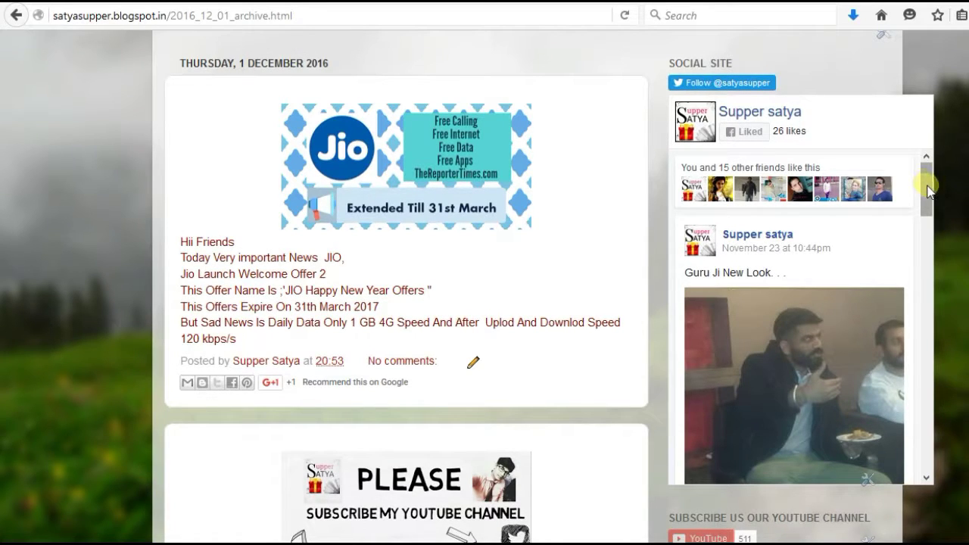
{"action": "left_click_drag", "start_coordinate": [926, 183], "coordinate": [899, 165]}
{"action": "scroll", "coordinate": [549, 287], "scroll_direction": "up", "scroll_amount": 3}
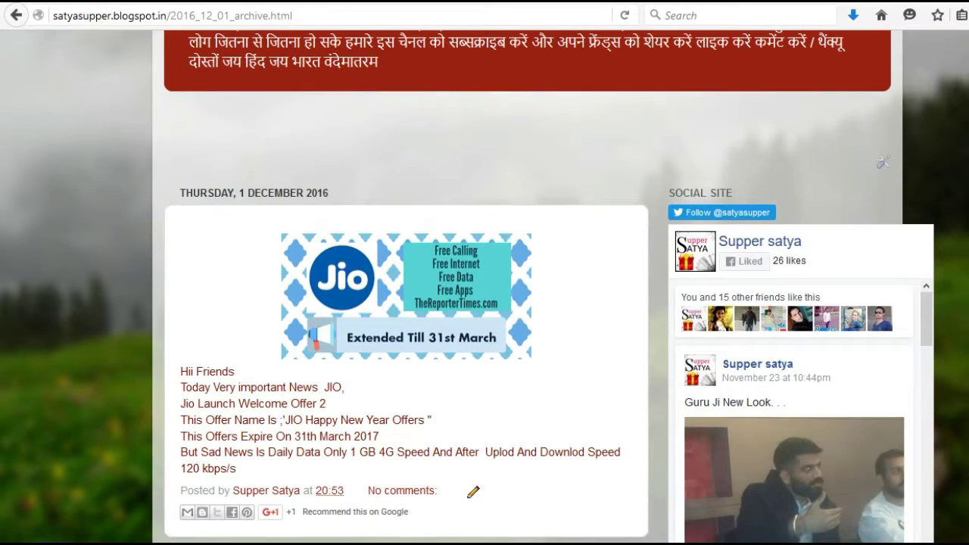
{"action": "scroll", "coordinate": [549, 288], "scroll_direction": "up", "scroll_amount": 2}
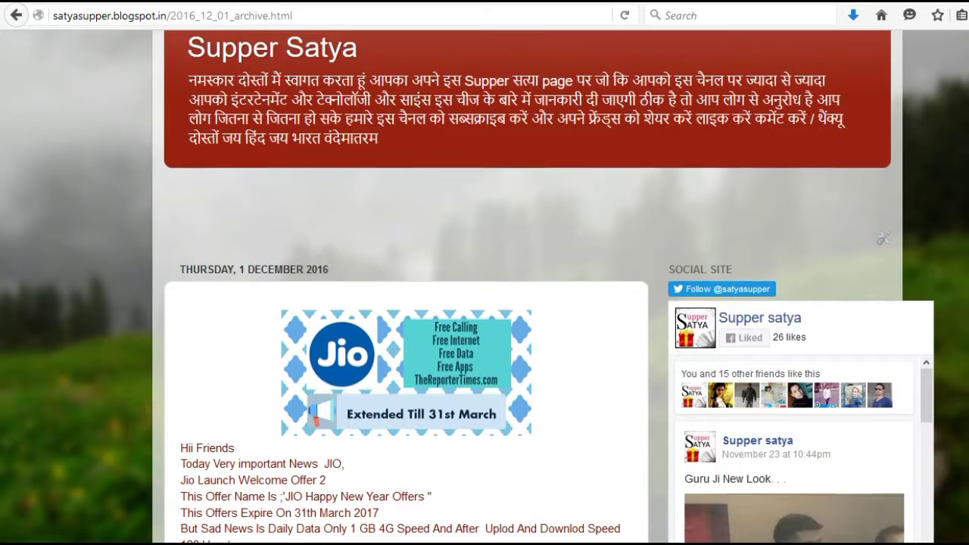
{"action": "scroll", "coordinate": [485, 288], "scroll_direction": "up", "scroll_amount": 2}
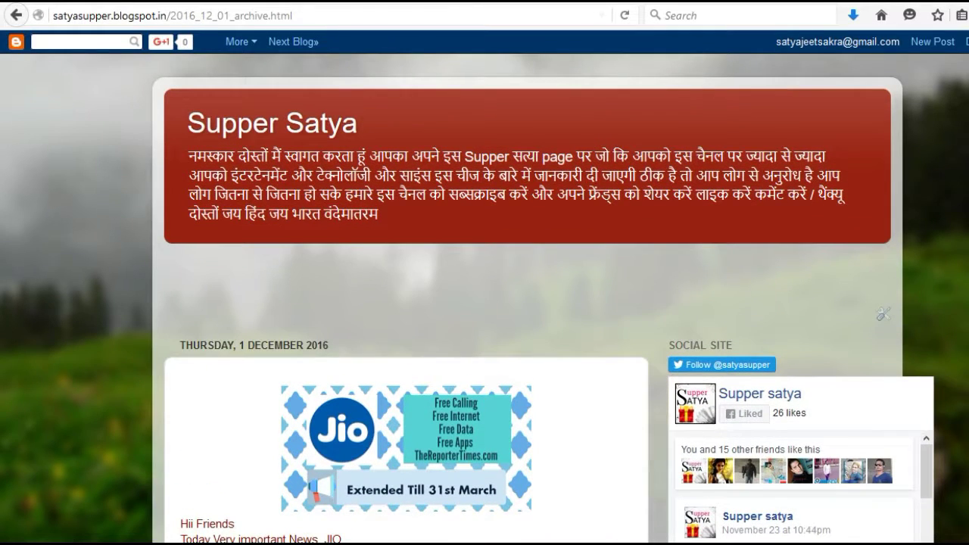